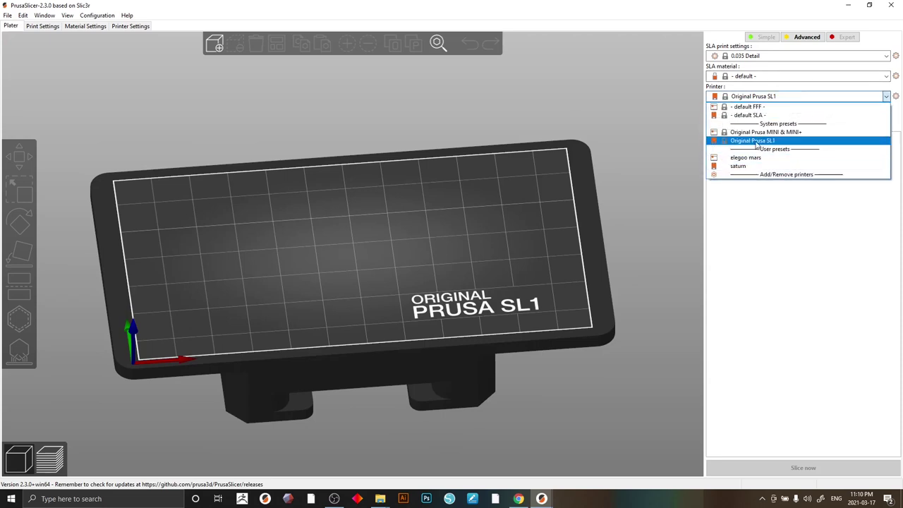
Step: Switch the printer preset to Original Prusa MINI & MINI+
click(768, 132)
drag(337, 247, 420, 224)
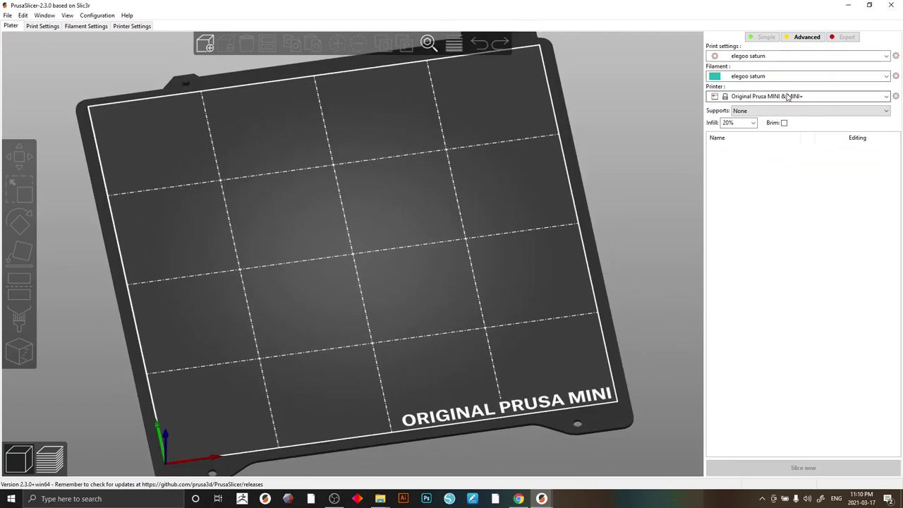
click(820, 97)
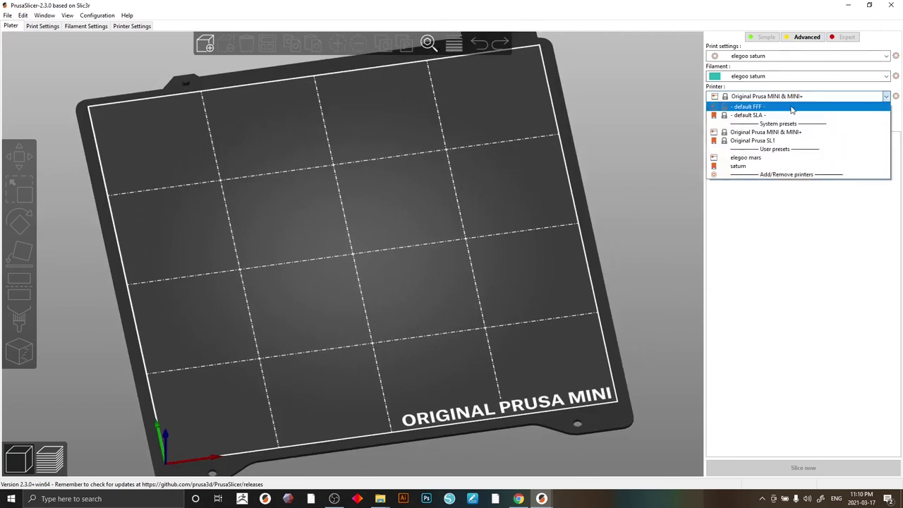
click(802, 298)
Step: Select the Original Prusa SL1 system preset as the printer
click(846, 97)
click(752, 140)
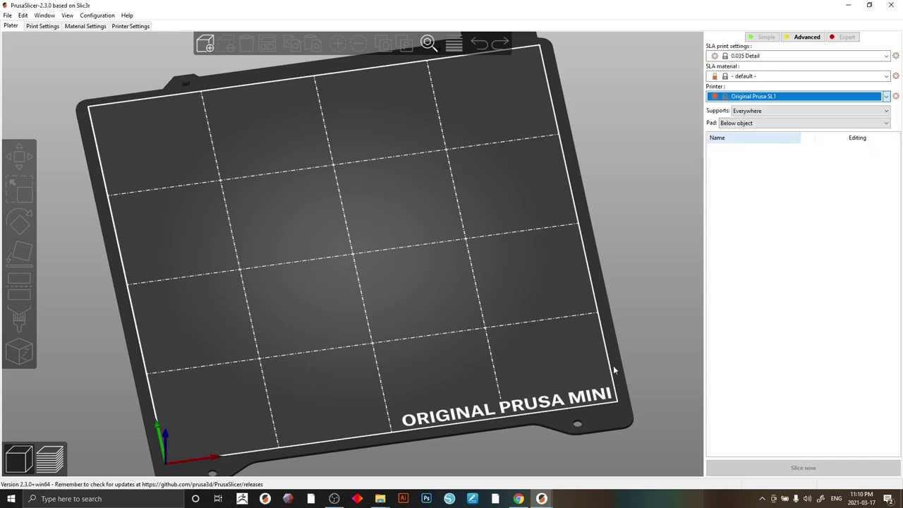
drag(351, 185, 402, 297)
mouse_move(372, 324)
mouse_down()
mouse_move(381, 308)
mouse_move(374, 314)
mouse_move(362, 297)
mouse_move(381, 311)
mouse_up()
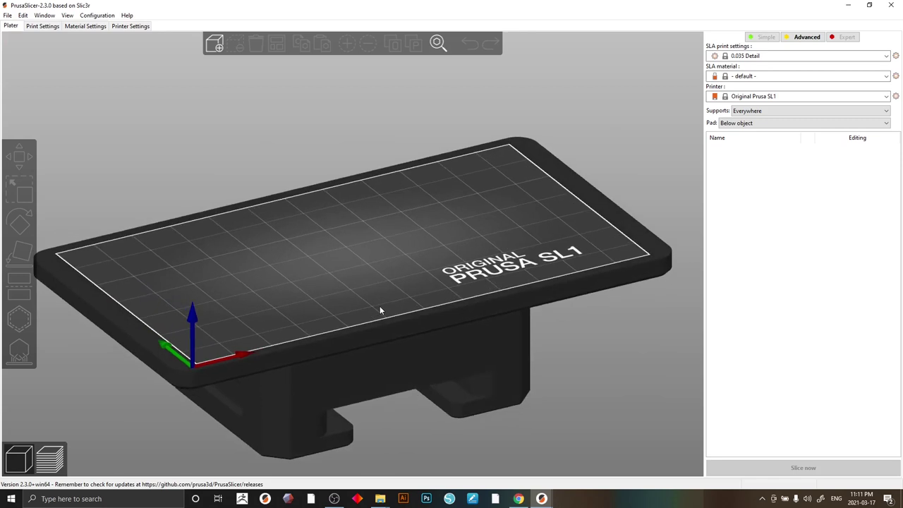
drag(403, 284, 382, 295)
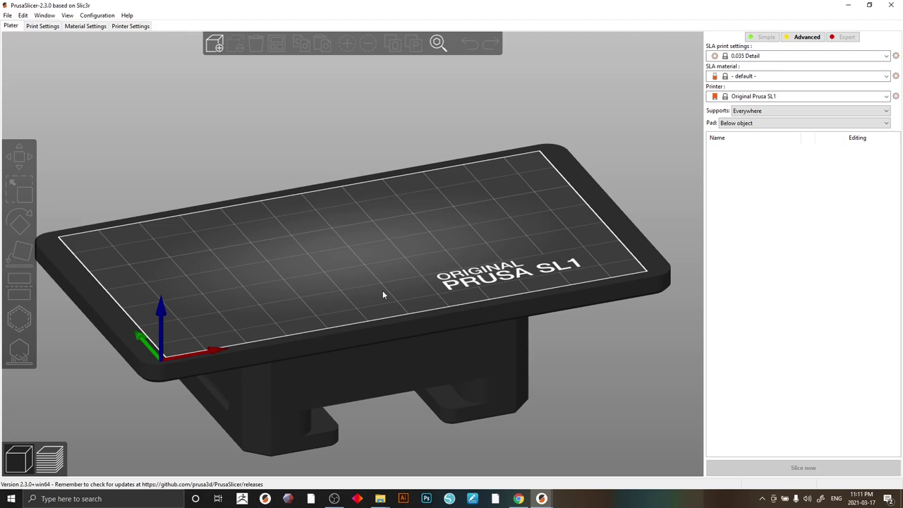
drag(383, 295, 289, 272)
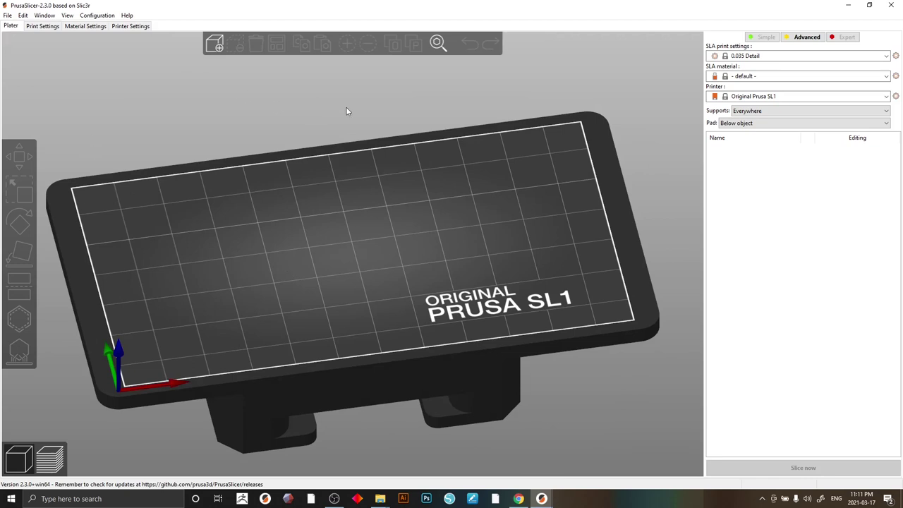
Step: In the printer settings, set the rectangular bed size to 196 × 126 and the max print height to 200 mm
click(129, 26)
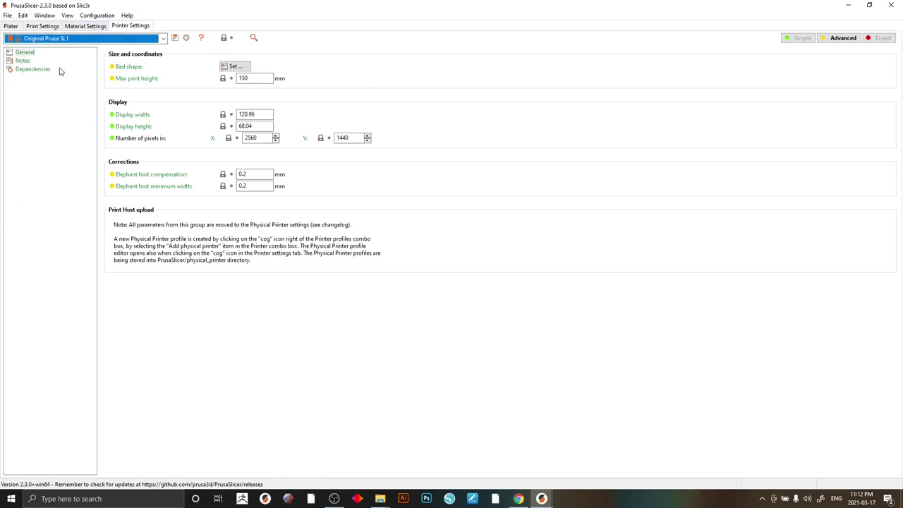
click(234, 67)
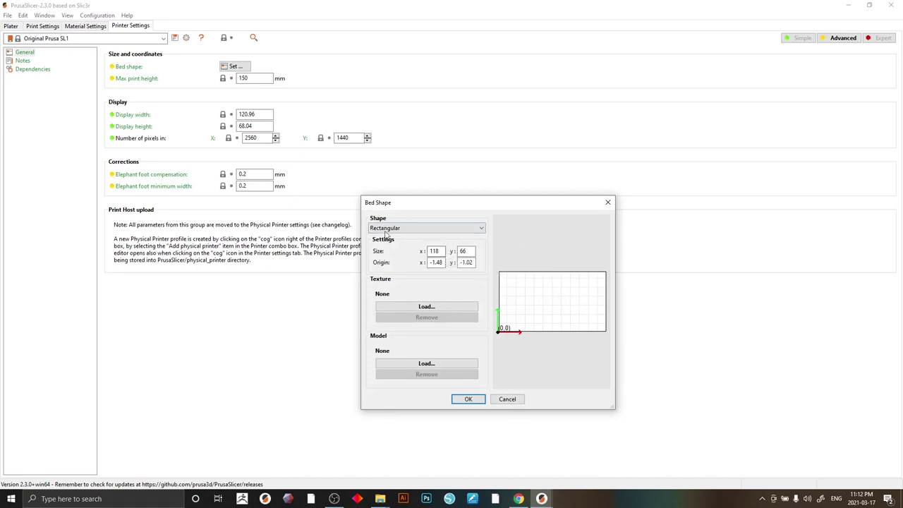
double_click(436, 251)
double_click(464, 251)
text(12)
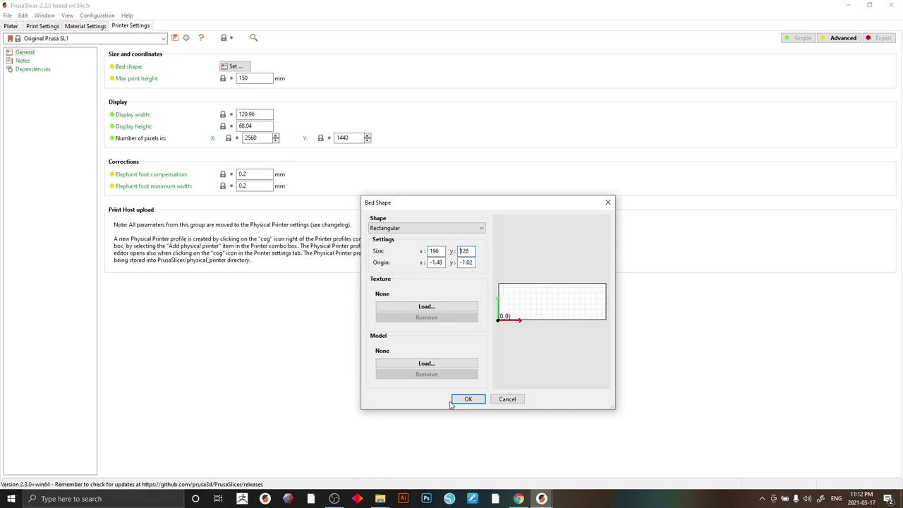
click(466, 399)
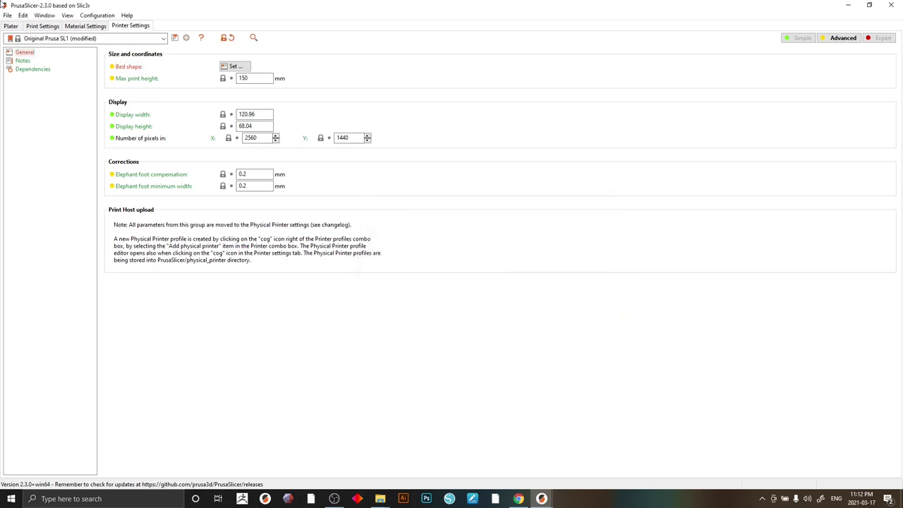
double_click(239, 79)
text(200)
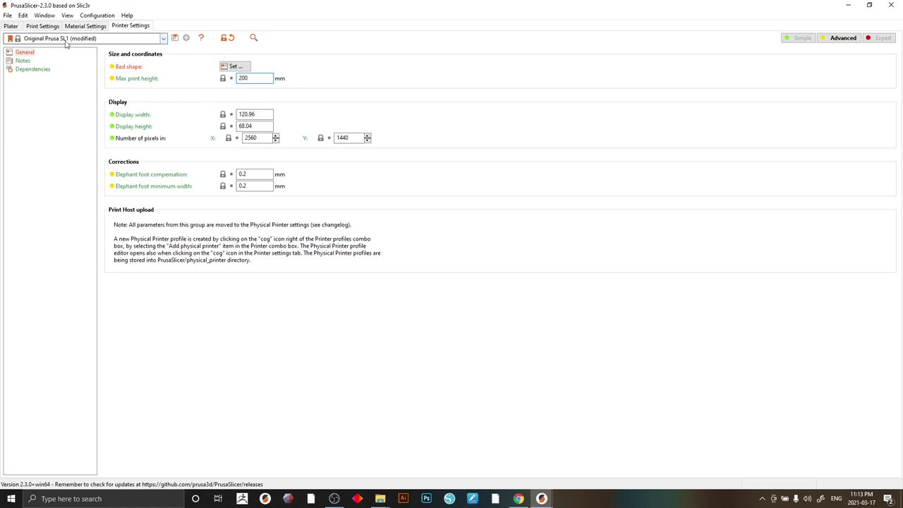
Step: Save the modified printer settings as the preset "Elegoo Saturn" and check its build plate in the 3D view
click(175, 39)
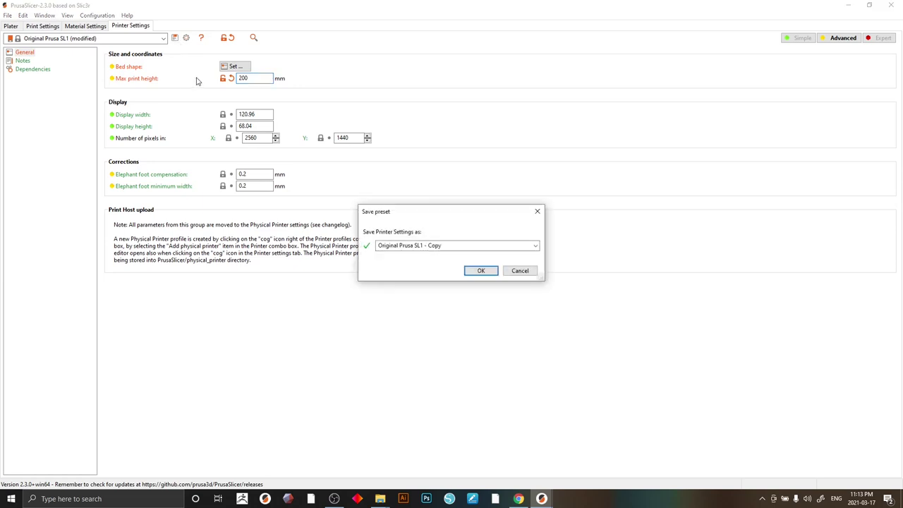
click(467, 247)
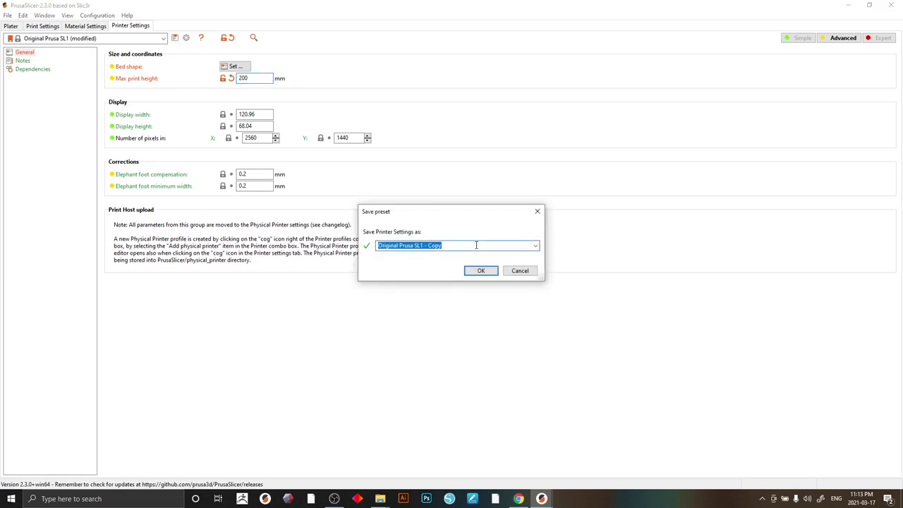
text(E)
key(BackSpace)
text(Elegoo Saturn)
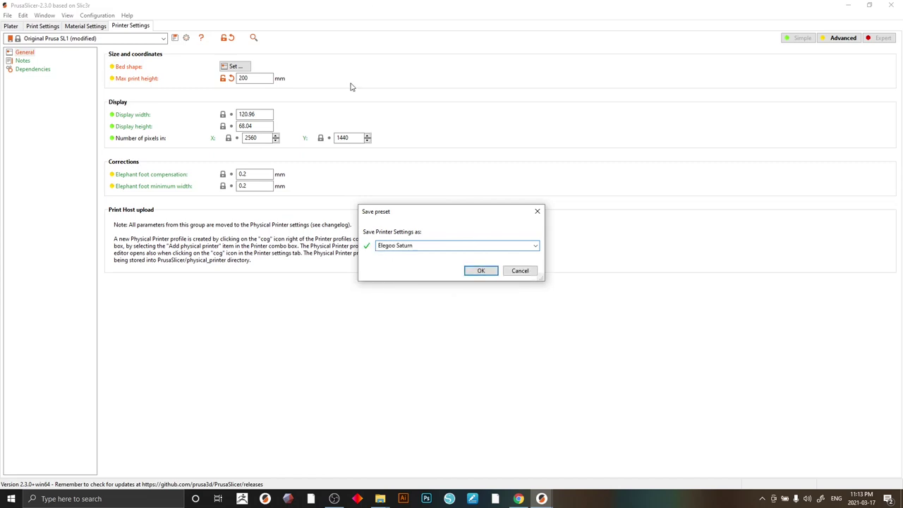
click(489, 273)
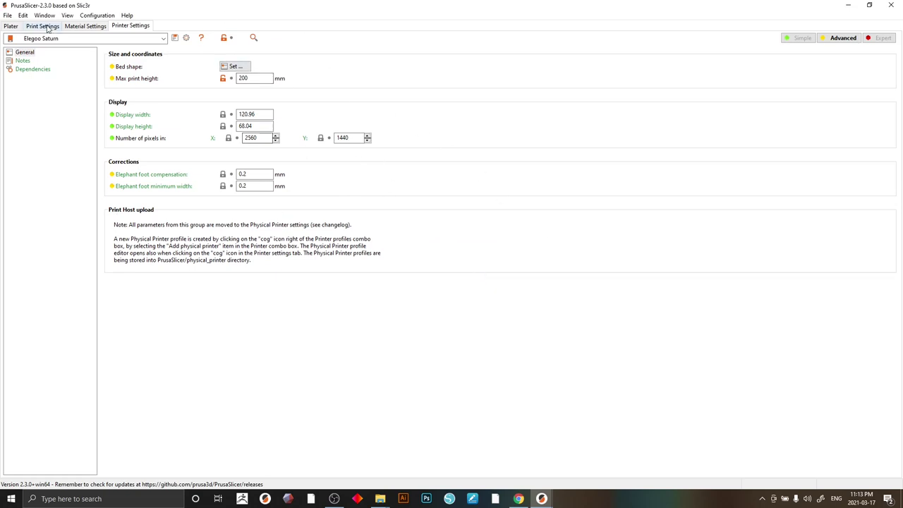
click(11, 26)
drag(197, 127, 377, 313)
scroll(294, 268, down, 5)
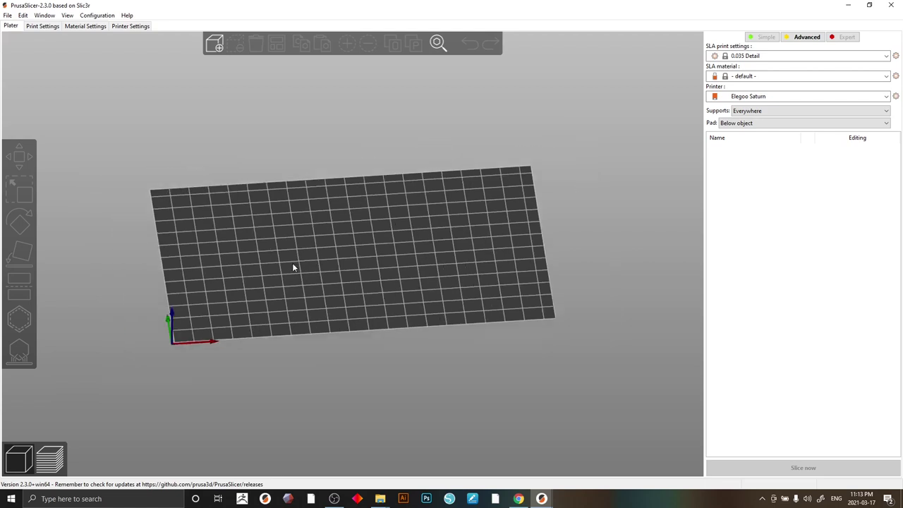
drag(304, 285, 95, 7)
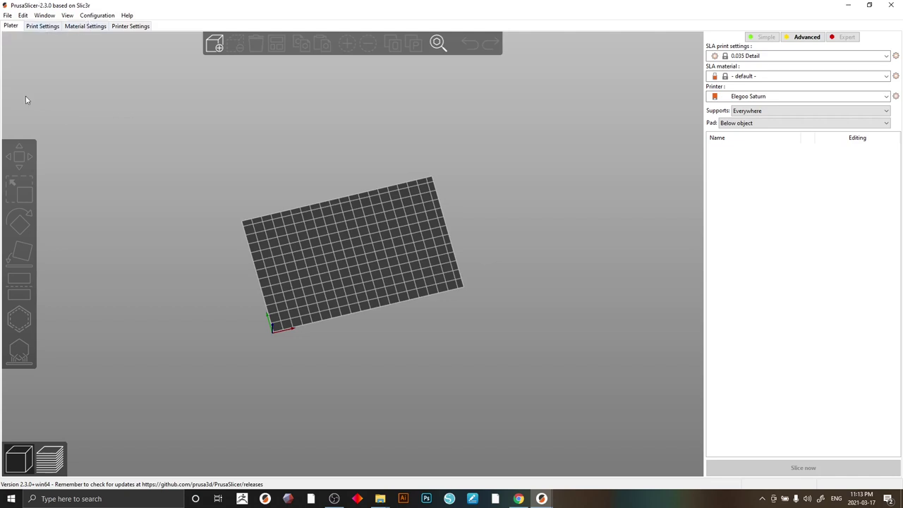
Step: In the print settings for supports, set the pillar connection mode to Dynamic
click(41, 27)
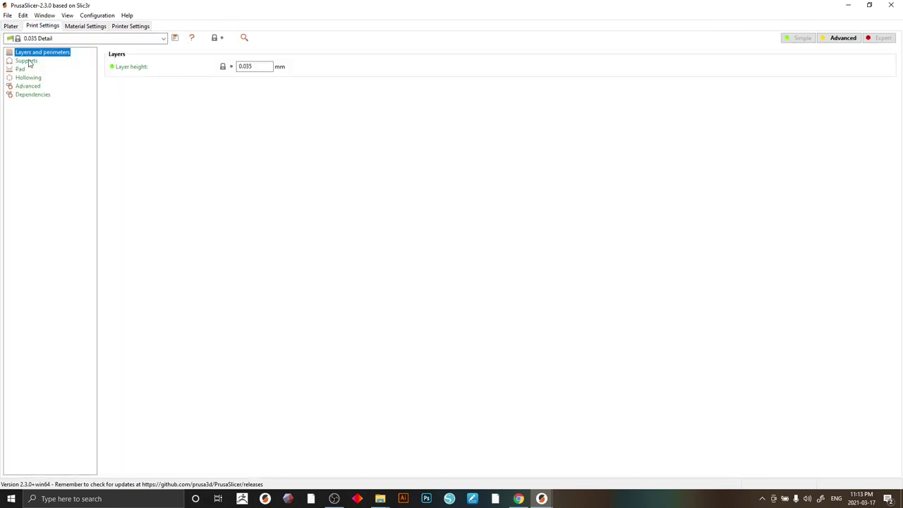
click(28, 61)
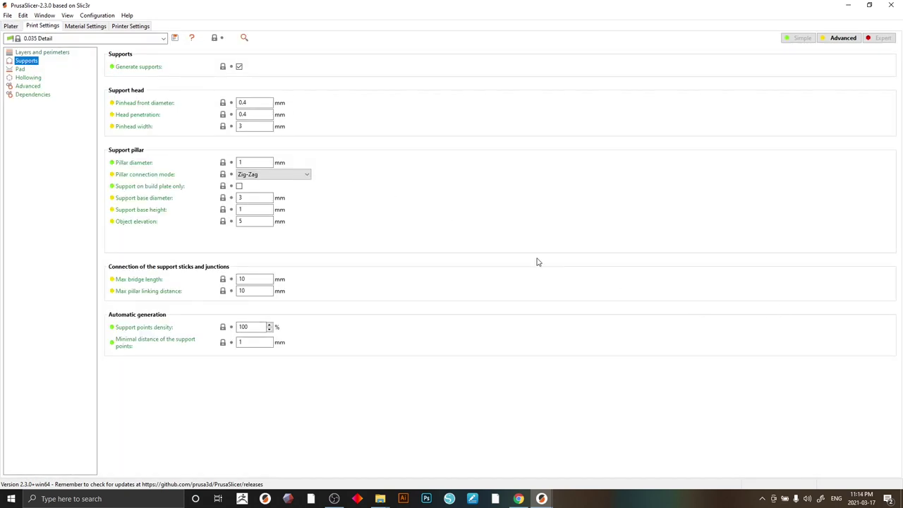
click(271, 128)
click(303, 175)
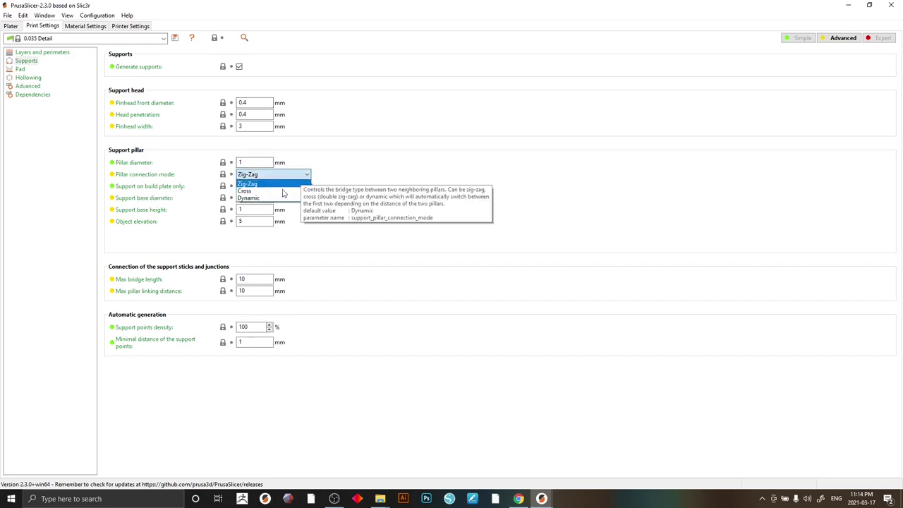
click(256, 199)
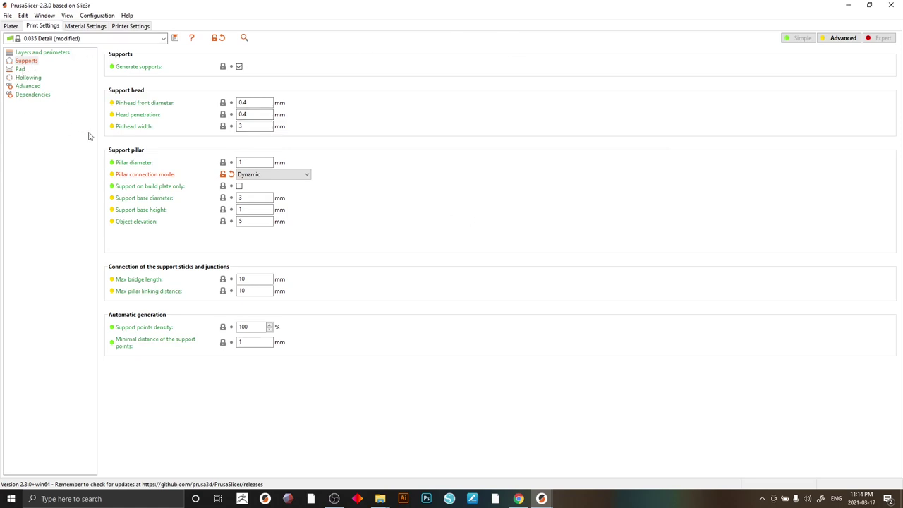
Step: Change the pad wall slope and set the hollowing wall thickness to 1.5 mm
click(21, 69)
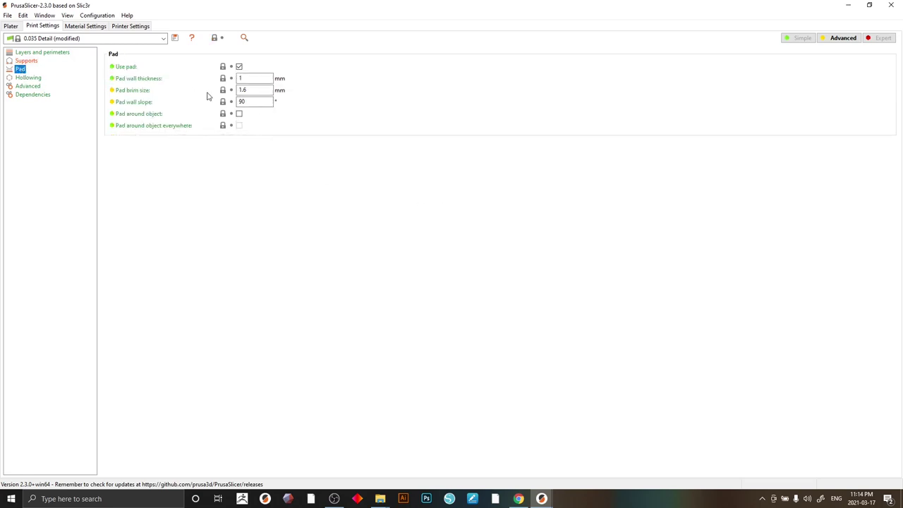
double_click(258, 101)
click(31, 80)
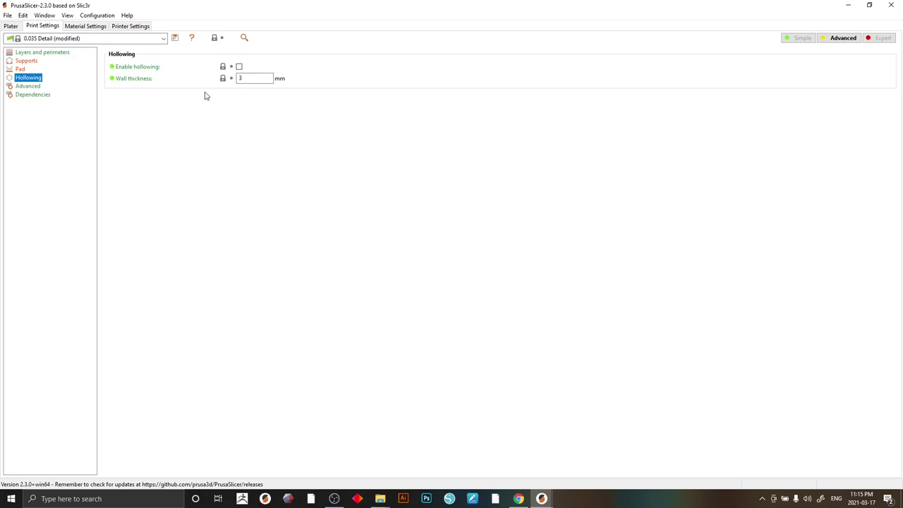
click(254, 78)
Step: Save the modified print settings as the preset "saturn settings" and return to the build plate
click(175, 39)
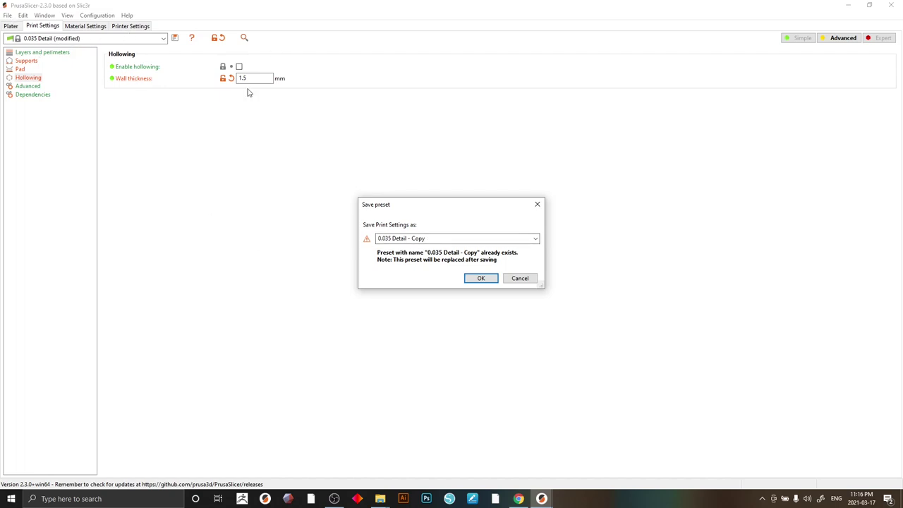
click(455, 239)
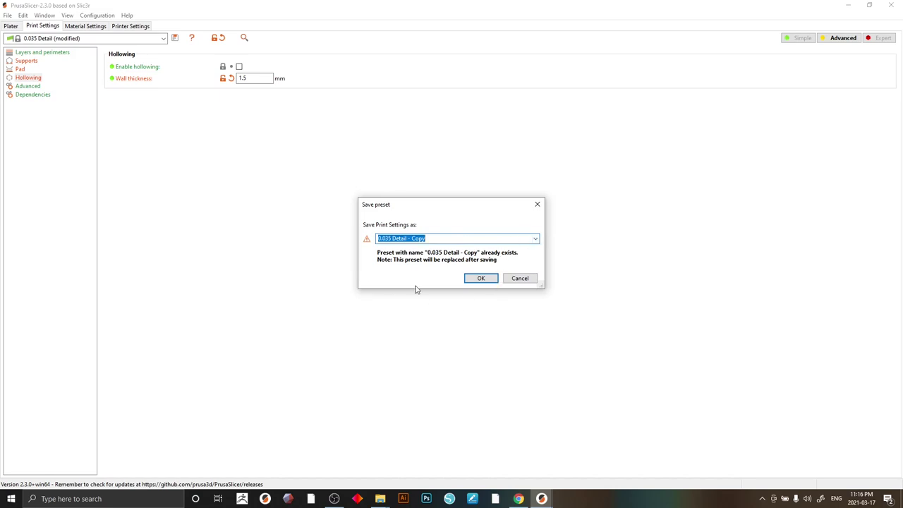
text(saturn )
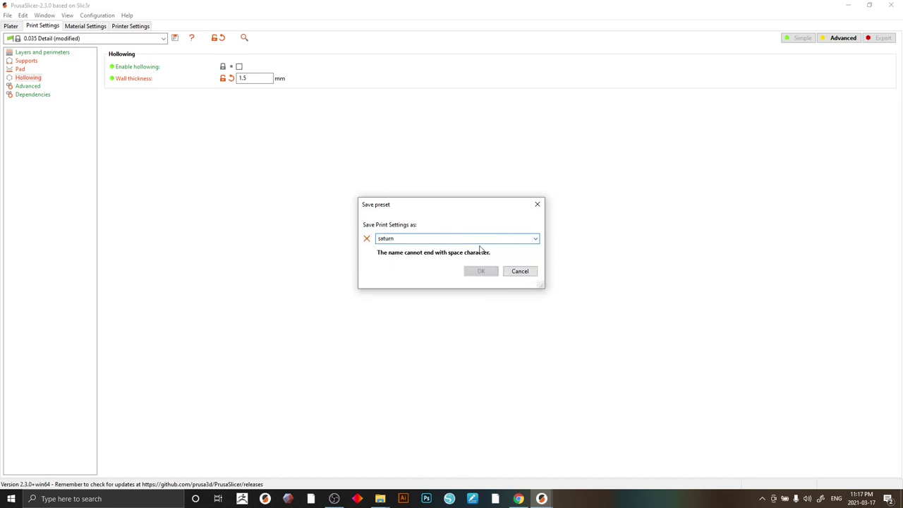
text(2.0)
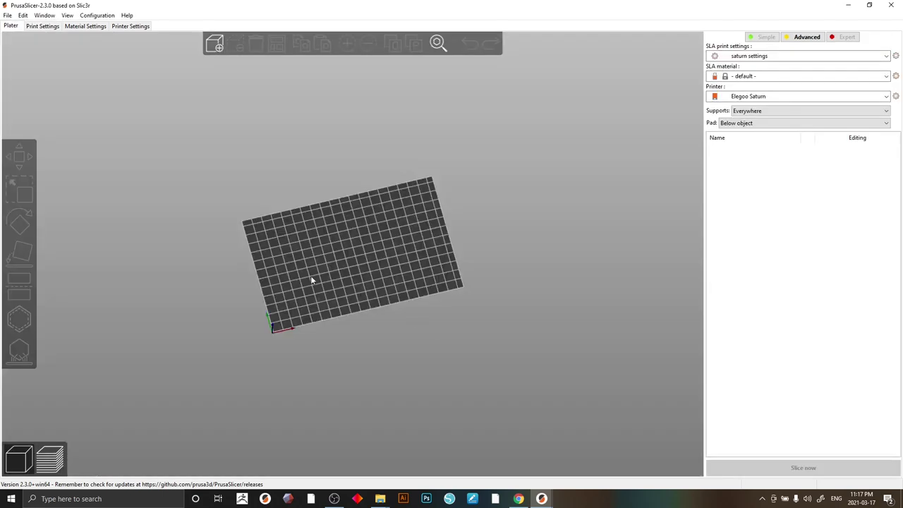
drag(310, 275, 365, 287)
scroll(401, 224, up, 3)
mouse_move(401, 223)
mouse_down()
mouse_move(375, 198)
mouse_move(418, 233)
mouse_move(402, 252)
mouse_move(396, 232)
mouse_up()
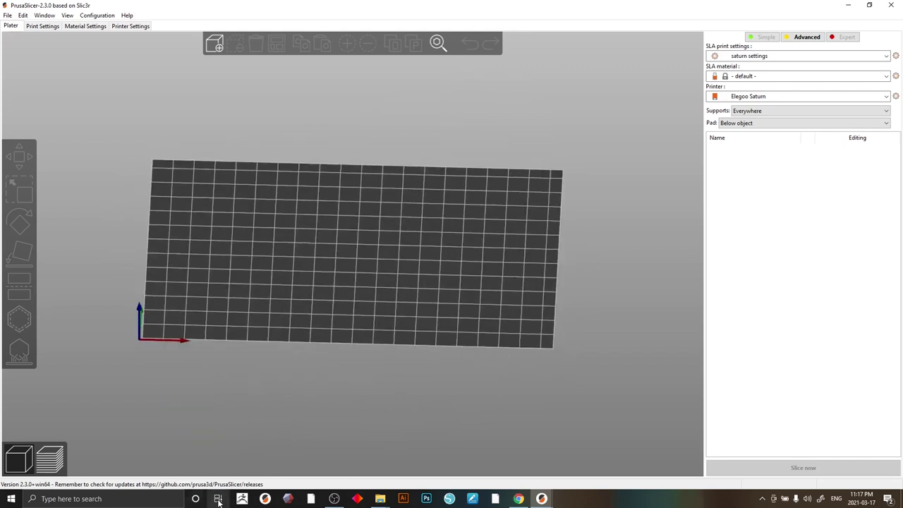
Step: Switch to Chrome and view the Superman STL product page on Gumroad
mouse_move(519, 498)
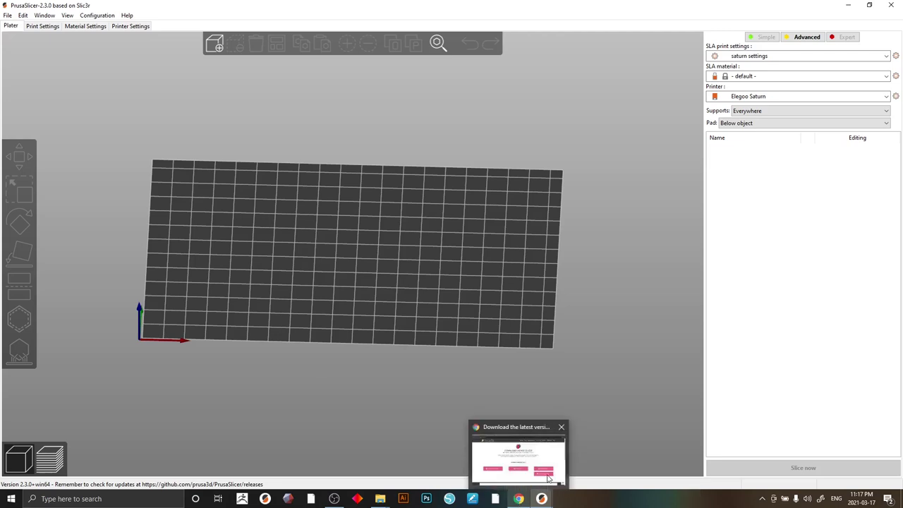
click(518, 498)
click(44, 11)
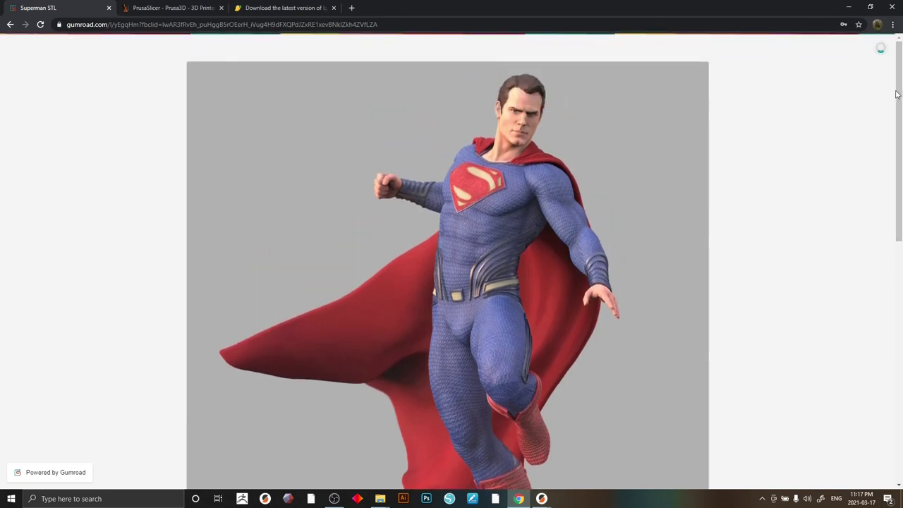
scroll(896, 93, down, 1)
scroll(800, 120, up, 1)
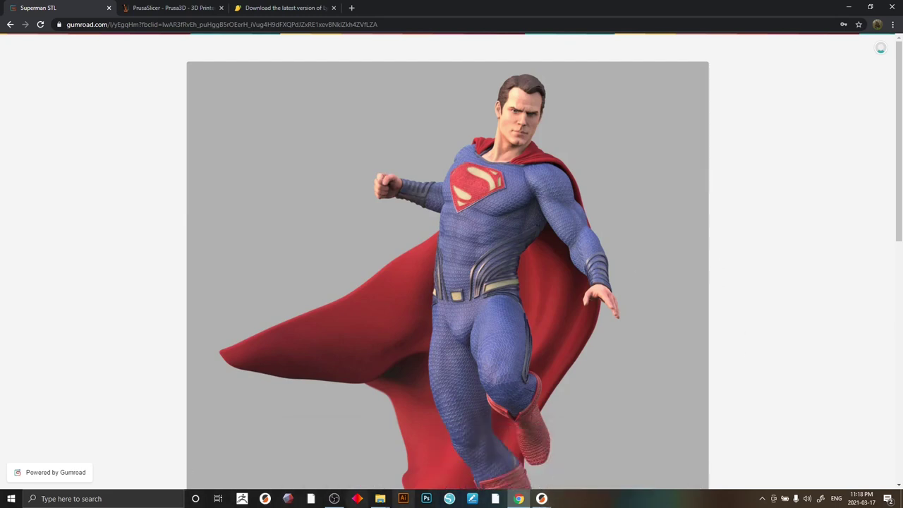
Step: Switch back to PrusaSlicer's Elegoo Saturn window and close the extra window showing the Original Prusa SL1 bed
click(541, 498)
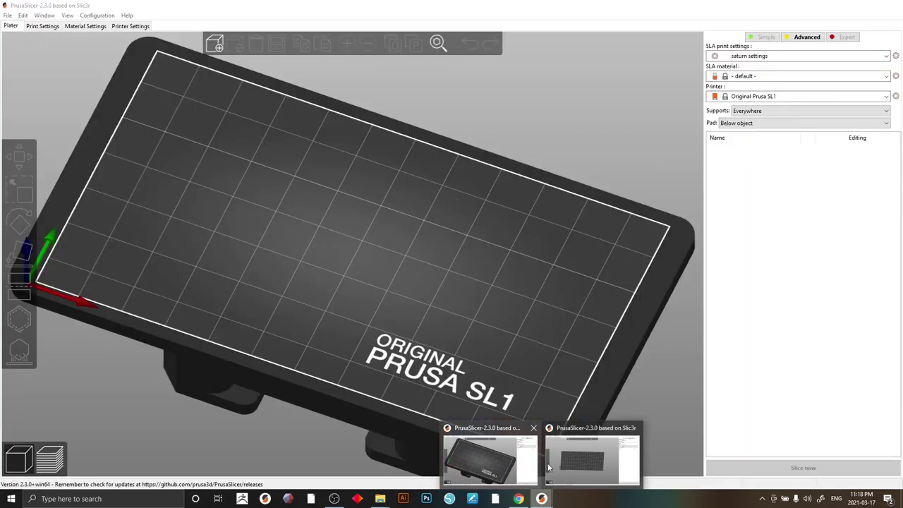
click(549, 467)
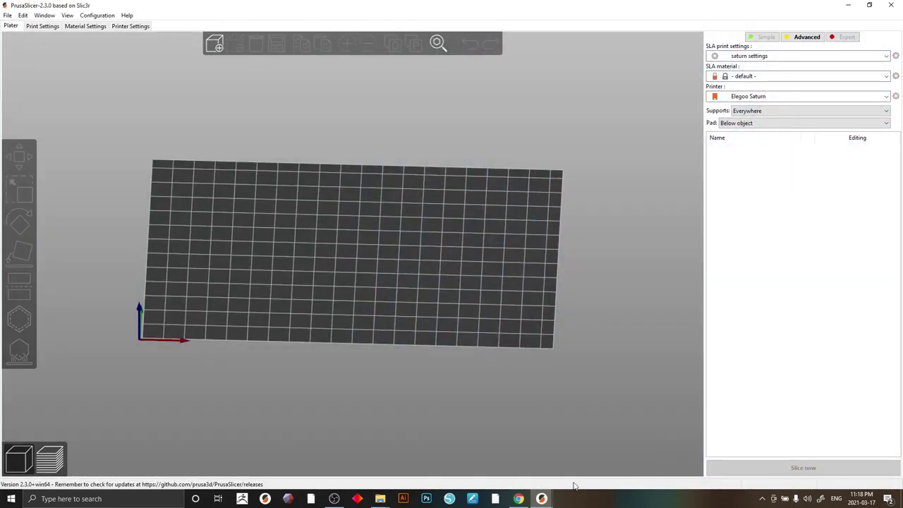
mouse_move(541, 499)
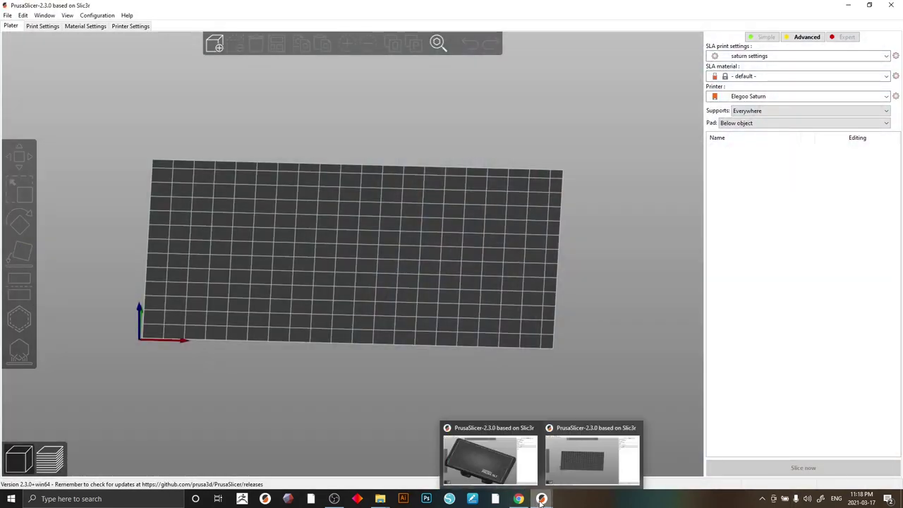
click(533, 429)
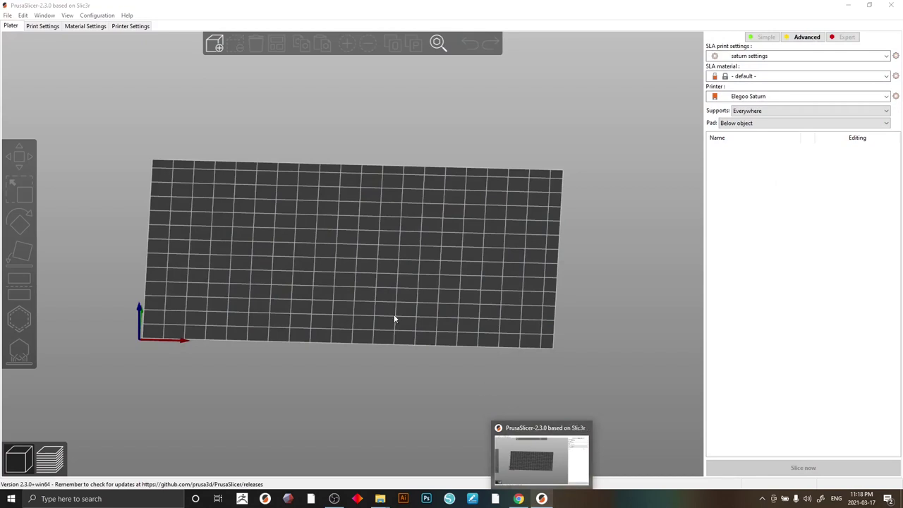
Step: Import the model "Superman torso fixed TUBE" from the "superman cavill" folder onto the Elegoo Saturn build plate
drag(328, 295, 644, 55)
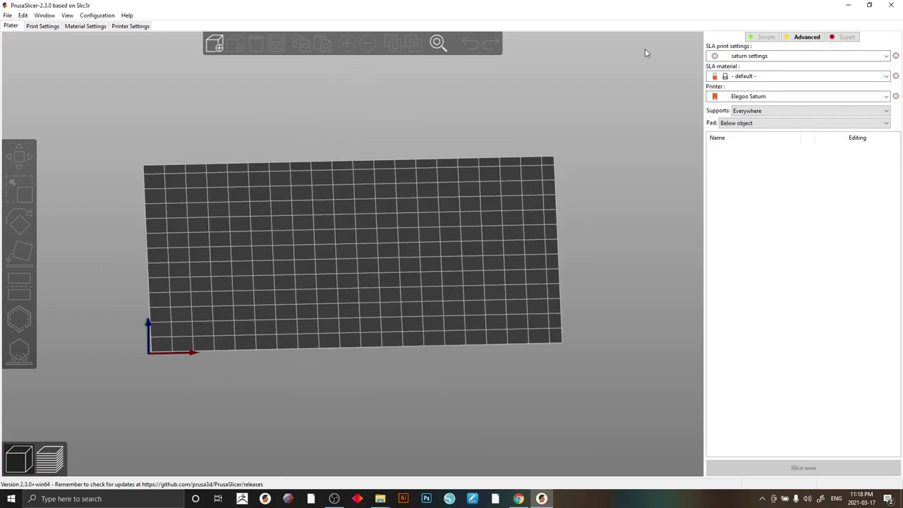
click(214, 44)
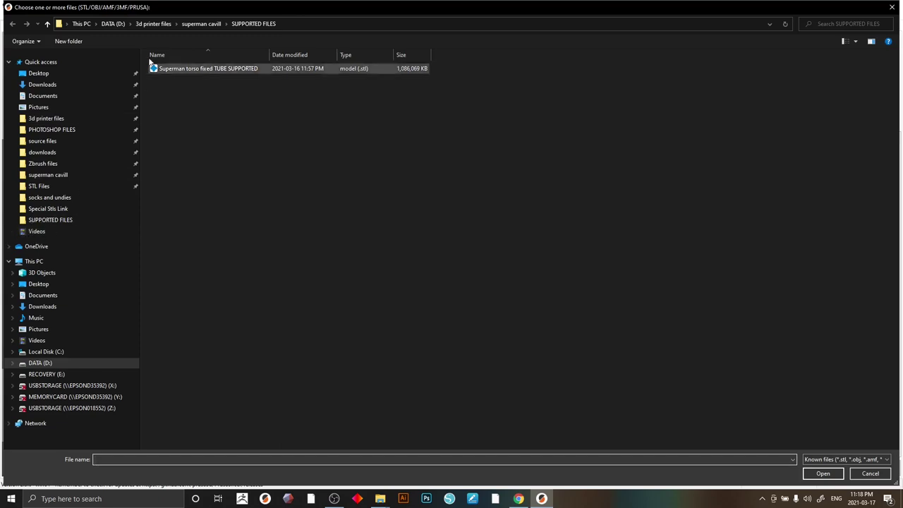
click(48, 25)
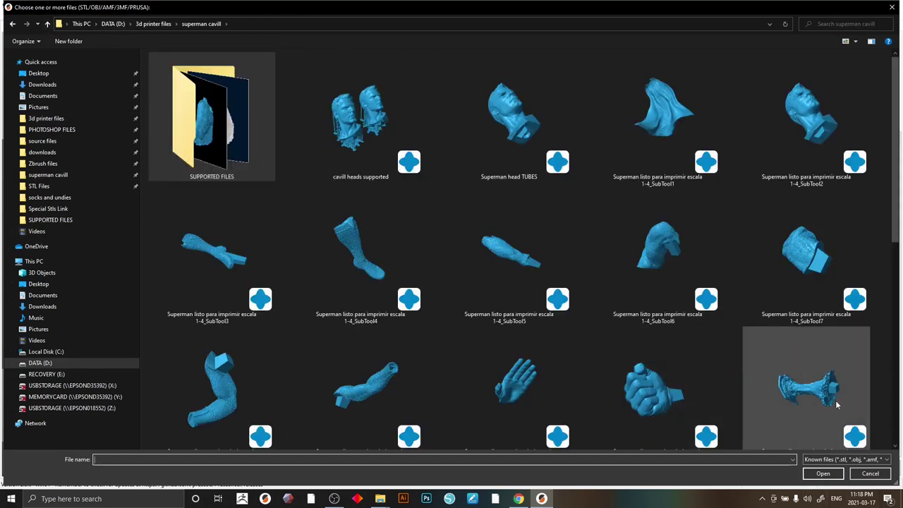
scroll(811, 374, down, 4)
scroll(635, 371, down, 2)
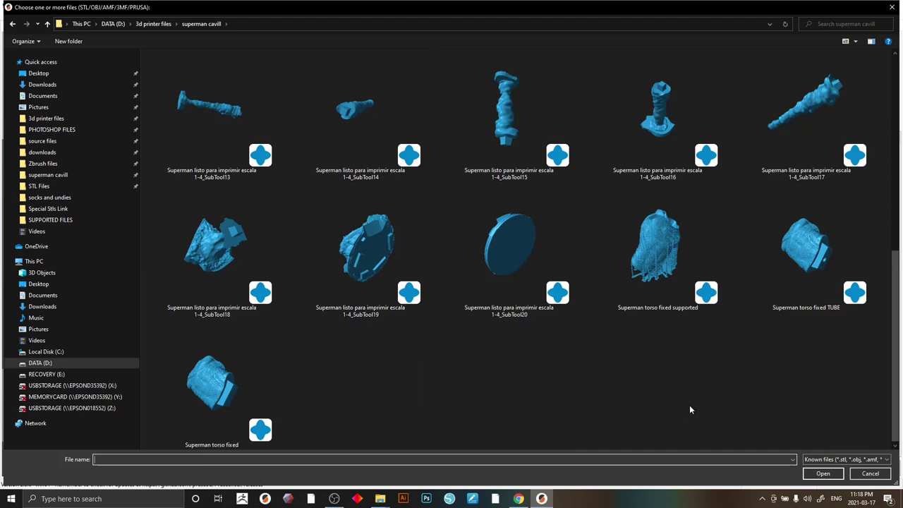
click(832, 269)
click(822, 473)
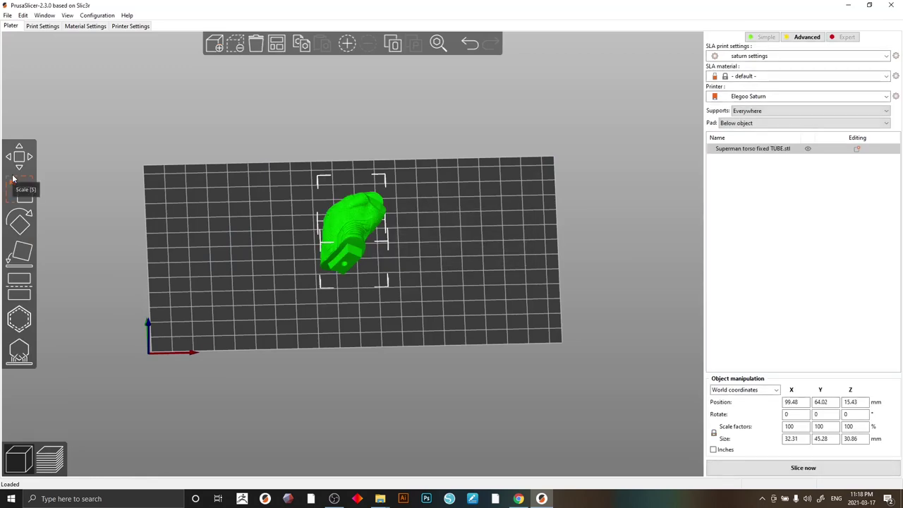
Step: Set the Superman torso's X scale factor to 425% with the scale proportions locked
drag(514, 355, 628, 345)
drag(534, 342, 490, 305)
drag(441, 291, 486, 296)
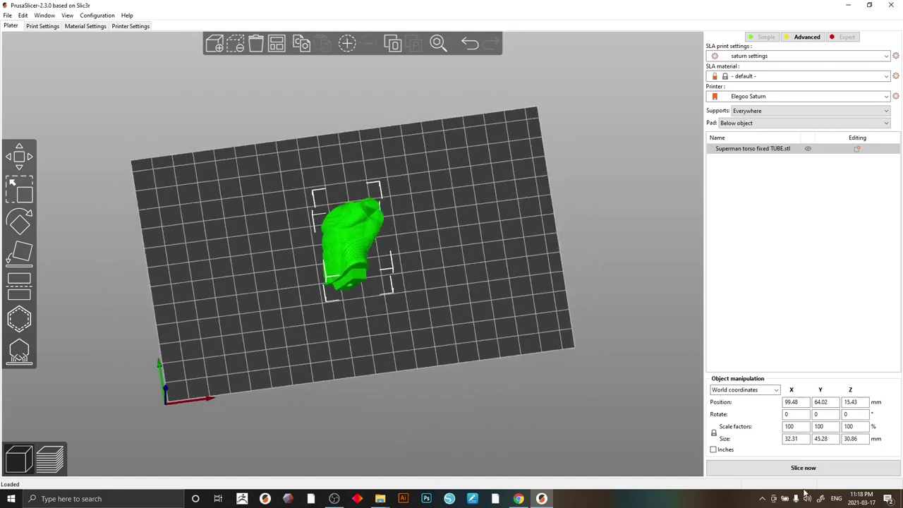
click(790, 426)
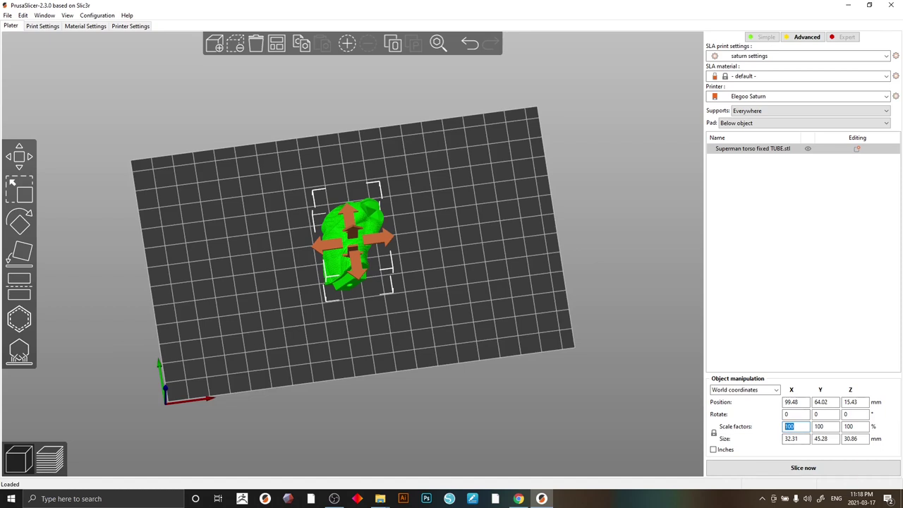
text(425)
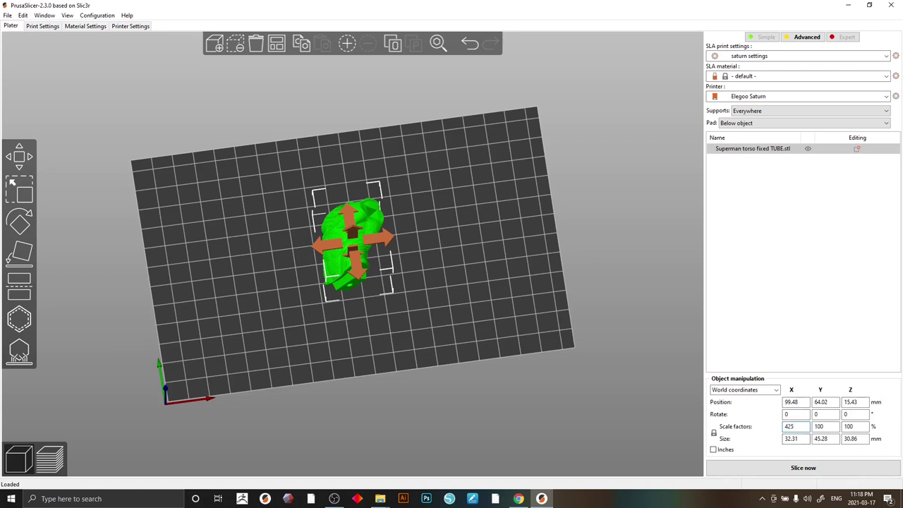